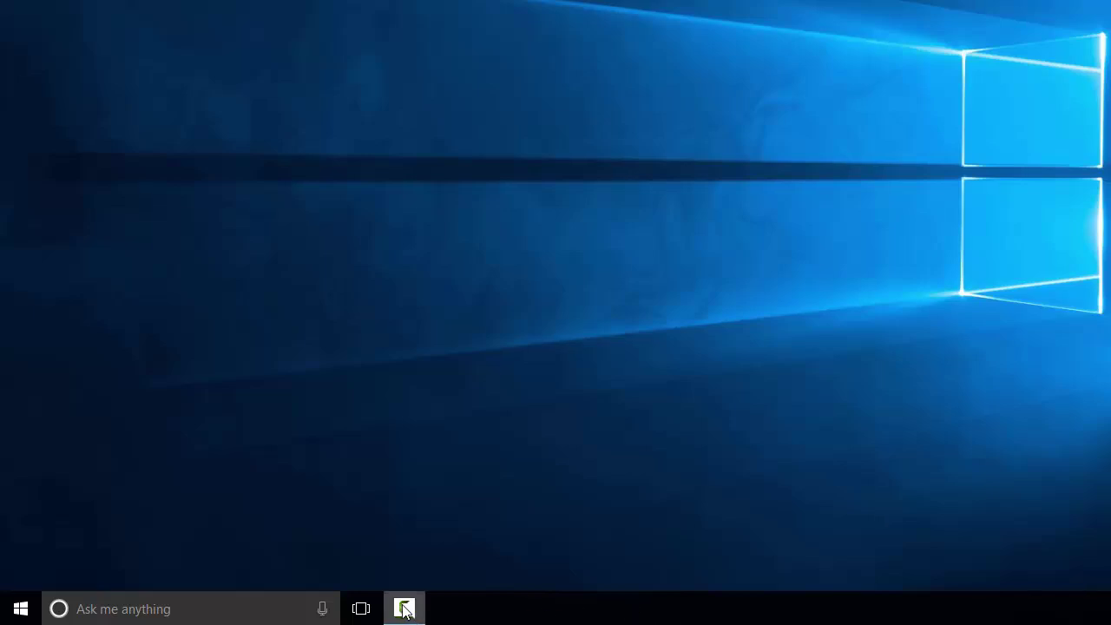
Search Start for 'word' and pin Word 2013 to the taskbar
click(19, 610)
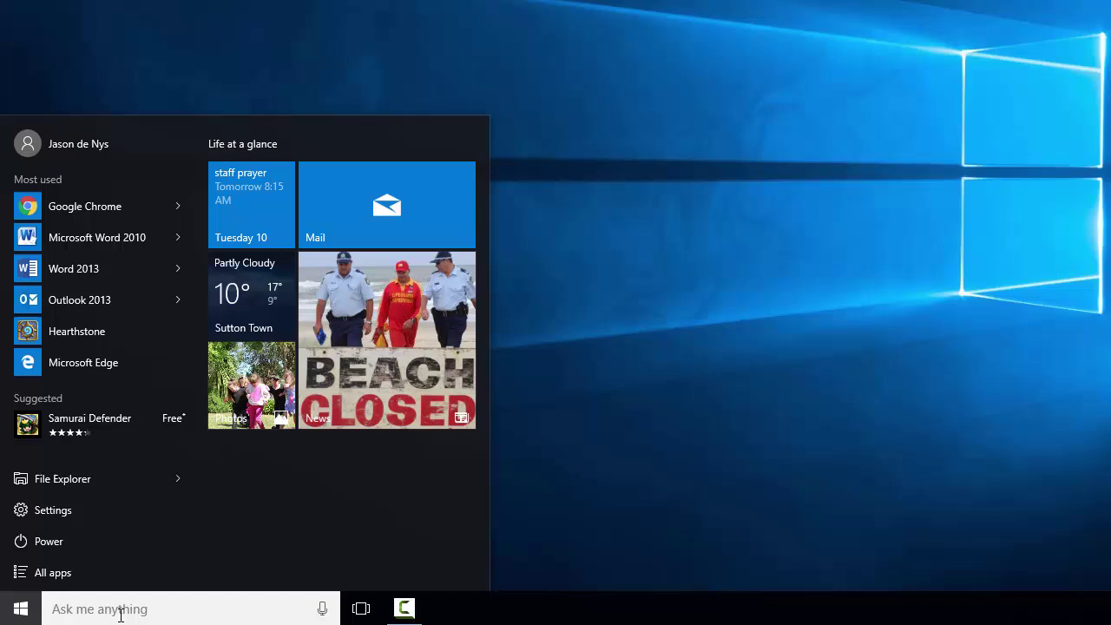
text(w)
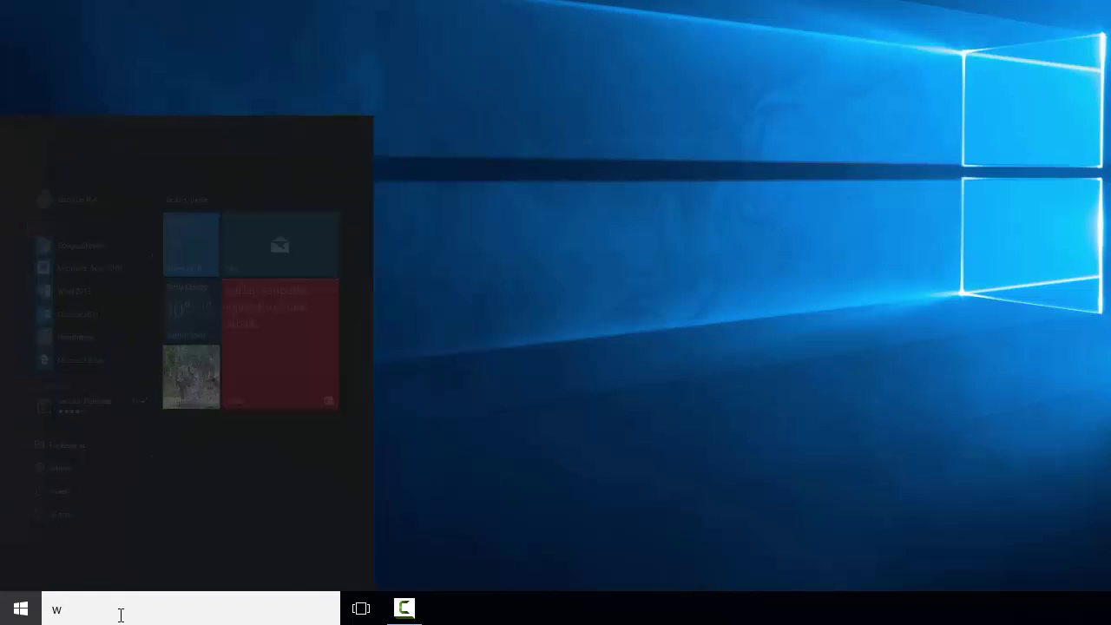
text(ord)
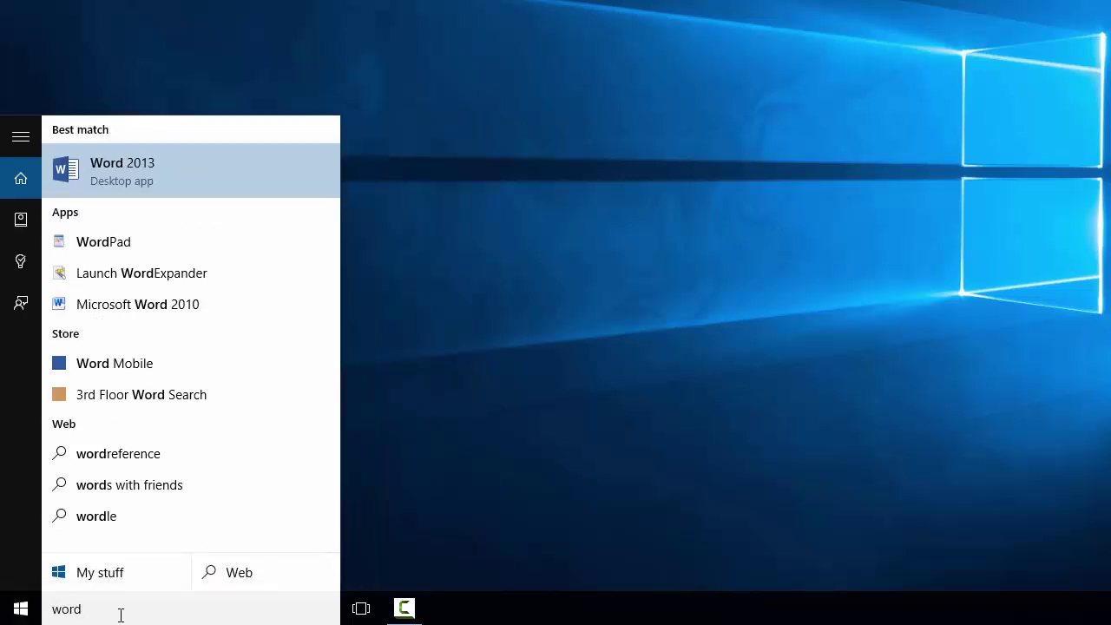
right_click(127, 171)
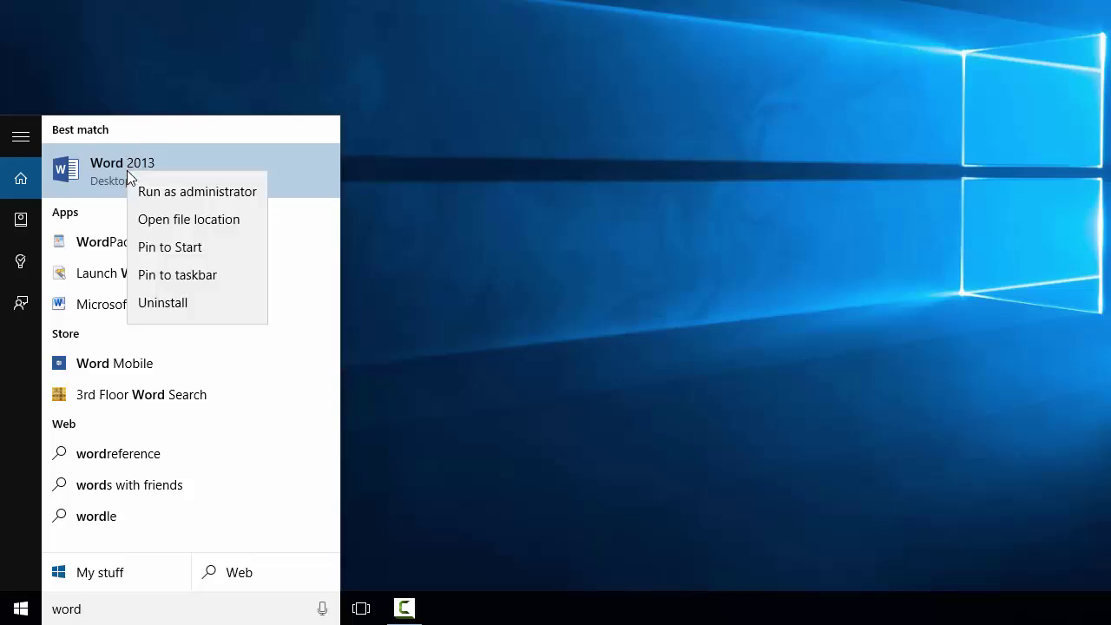
click(168, 276)
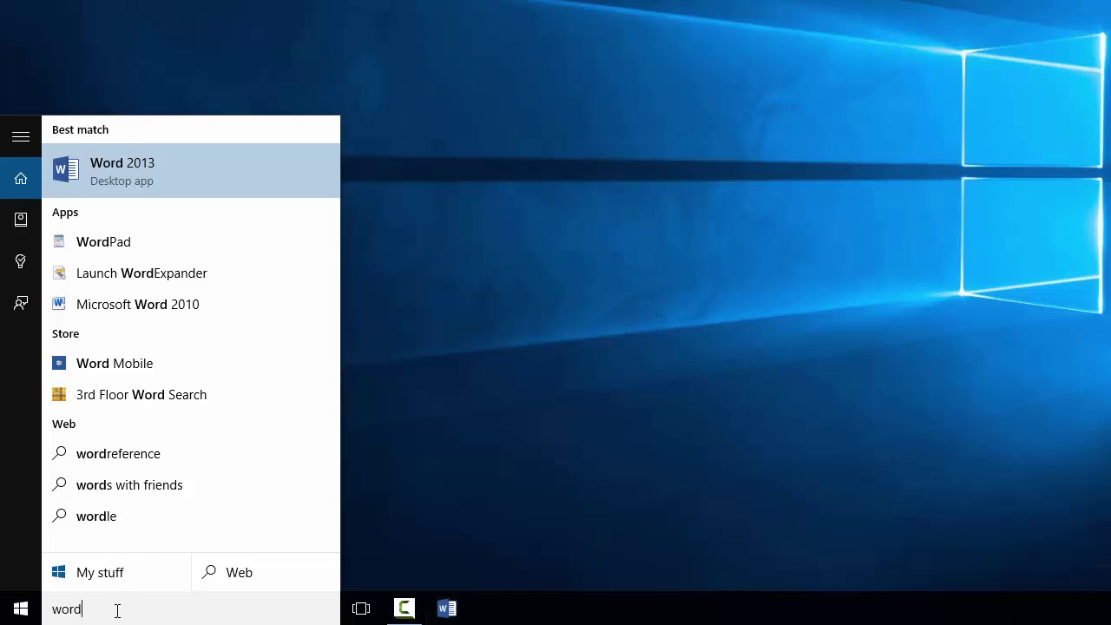
Pin Excel 2013 via search, then move Outlook ahead of Word and OneNote ahead of Acrobat
key(BackSpace)
key(BackSpace)
key(BackSpace)
key(BackSpace)
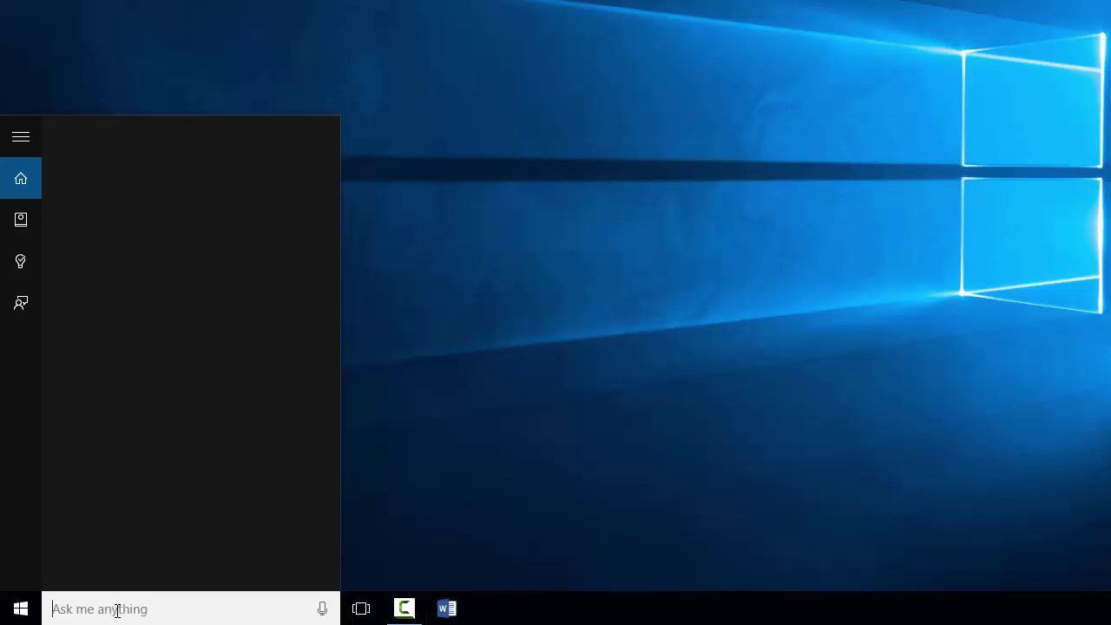
text(excel)
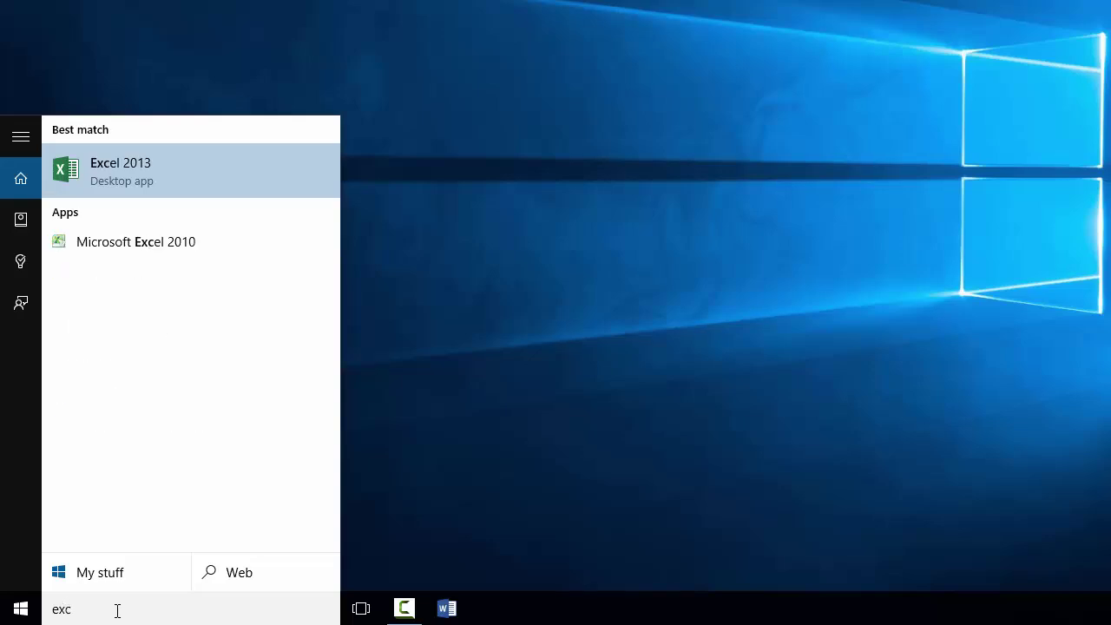
right_click(98, 174)
click(158, 270)
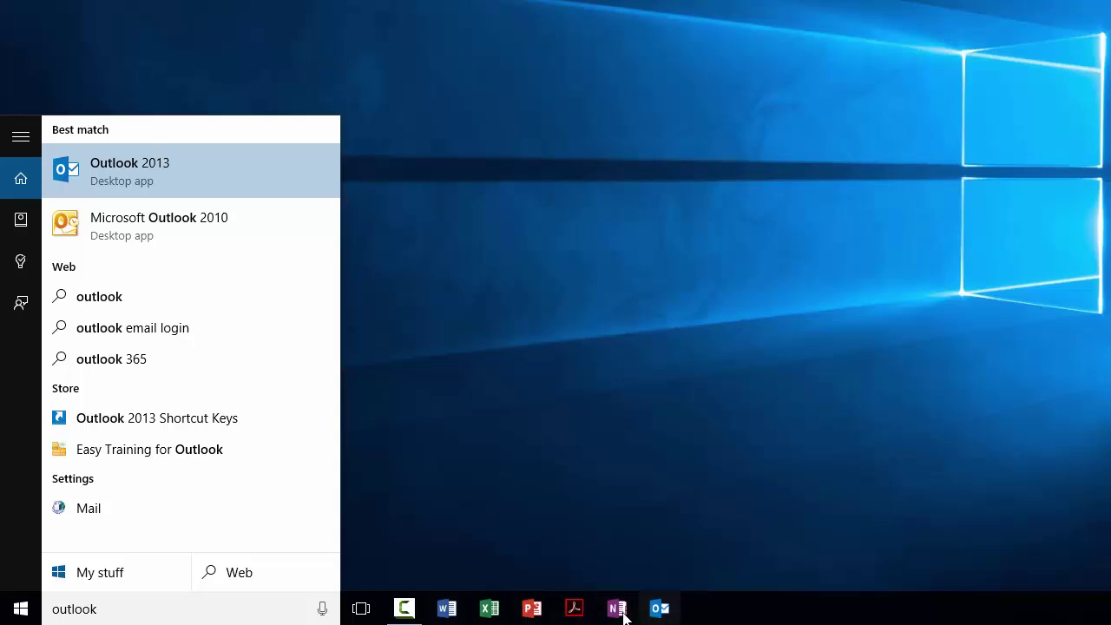
drag(662, 615, 462, 615)
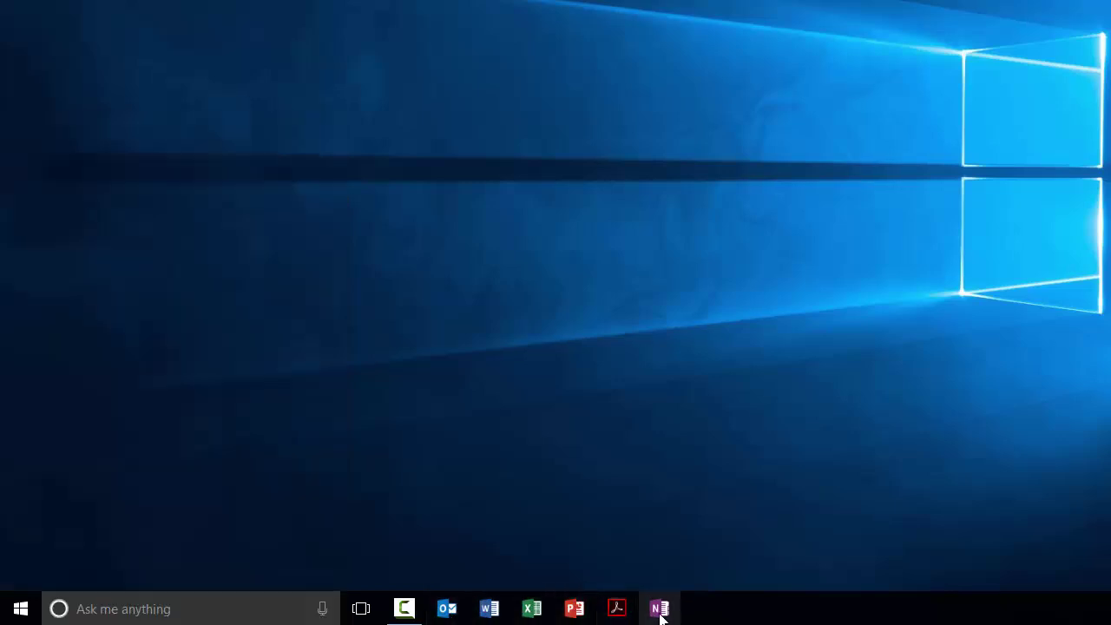
drag(660, 612, 608, 613)
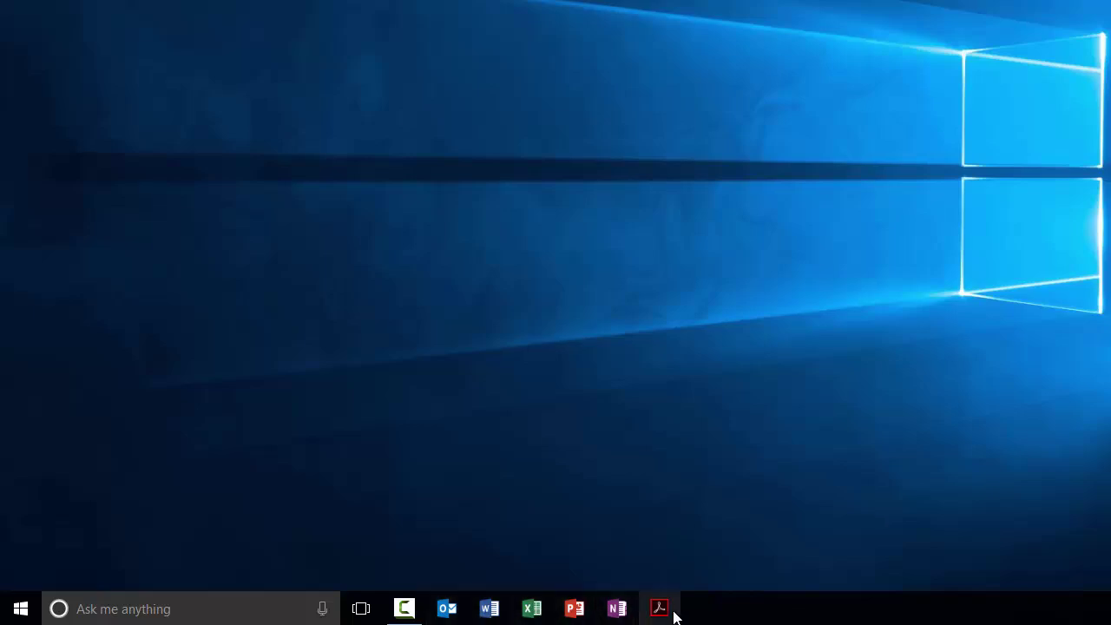
Search 'calc', pin Calculator to the taskbar, and close the search panel
click(108, 610)
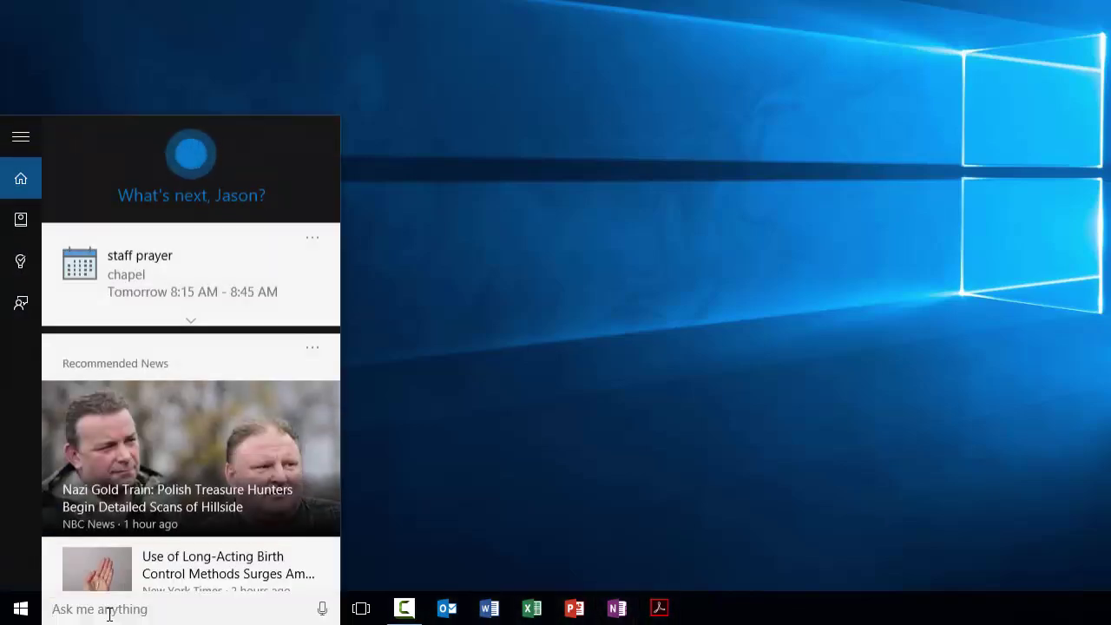
text(calcu)
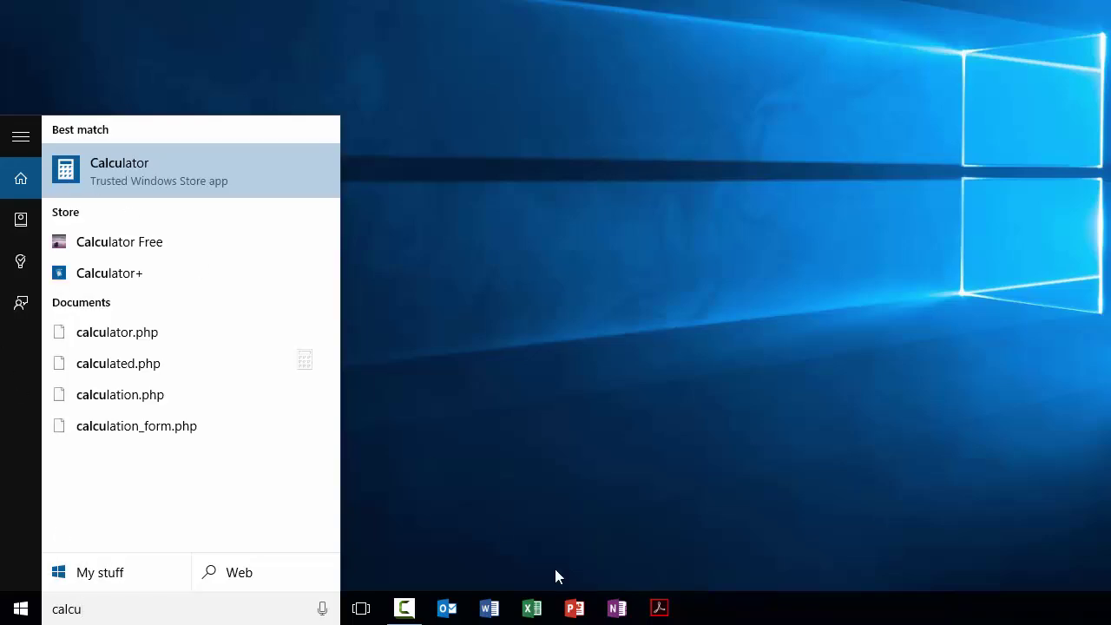
right_click(126, 171)
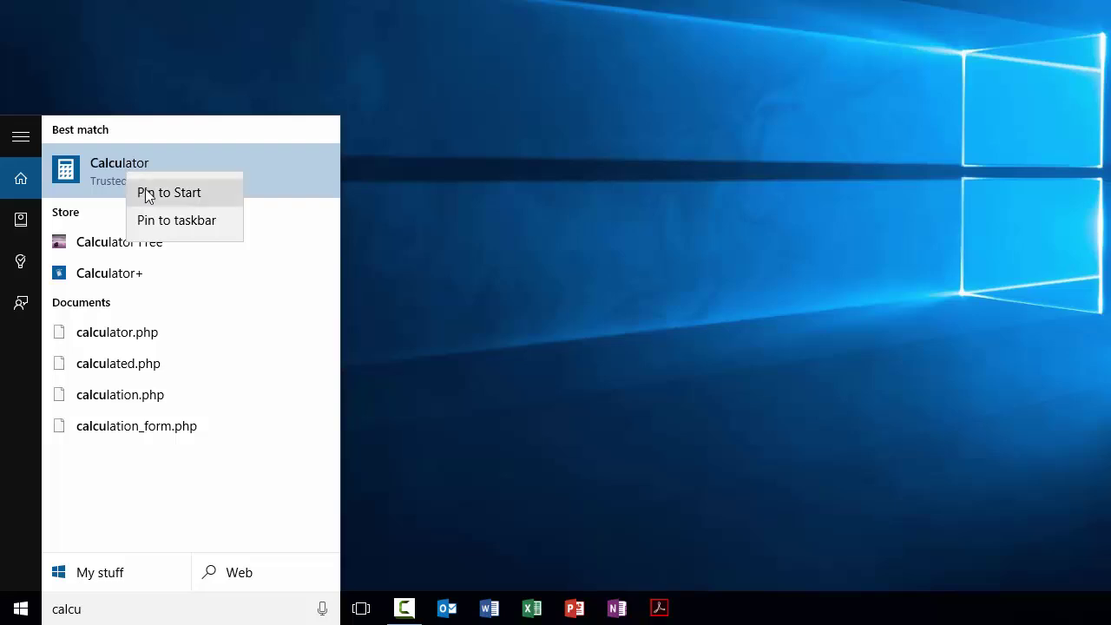
click(156, 221)
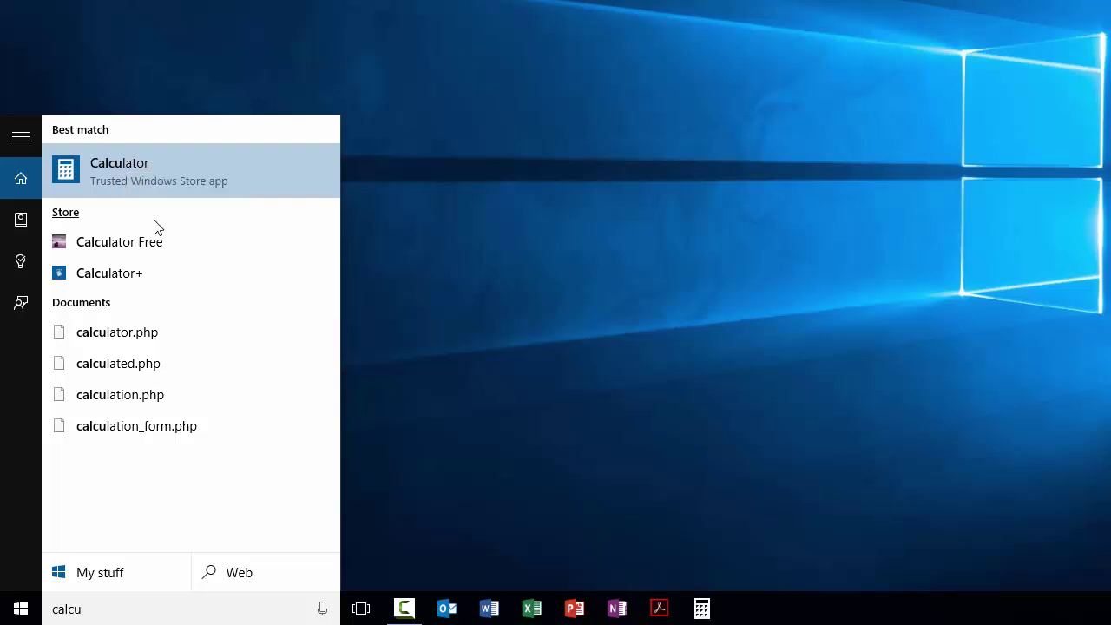
click(498, 448)
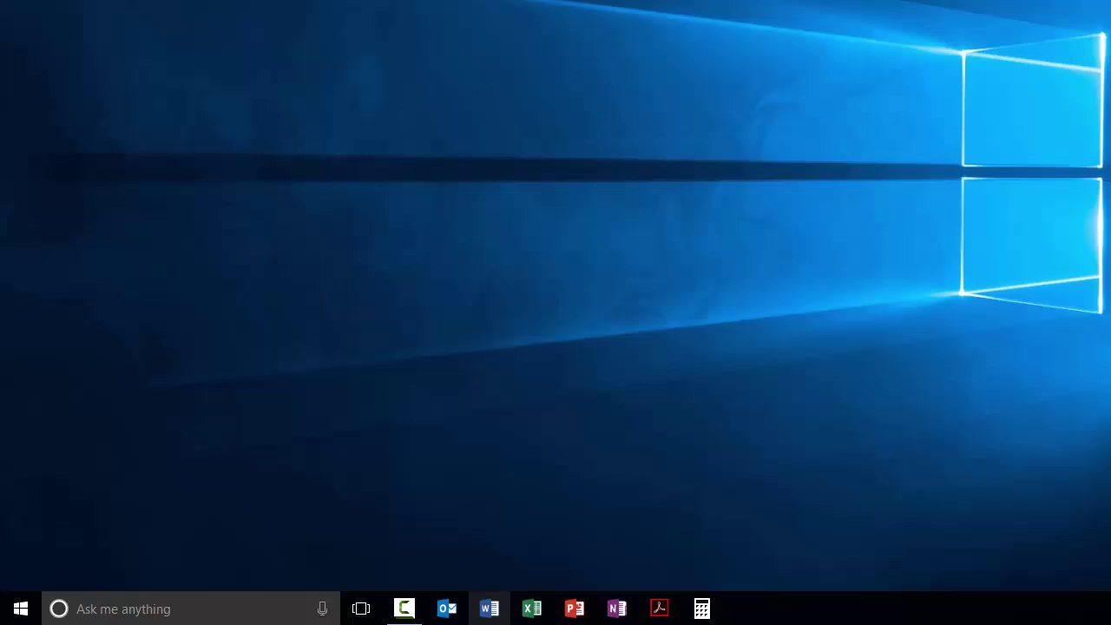
Pin 'Year 11 Record Sheet Sem 1 2014' in Word's jump list, then unpin it
right_click(492, 617)
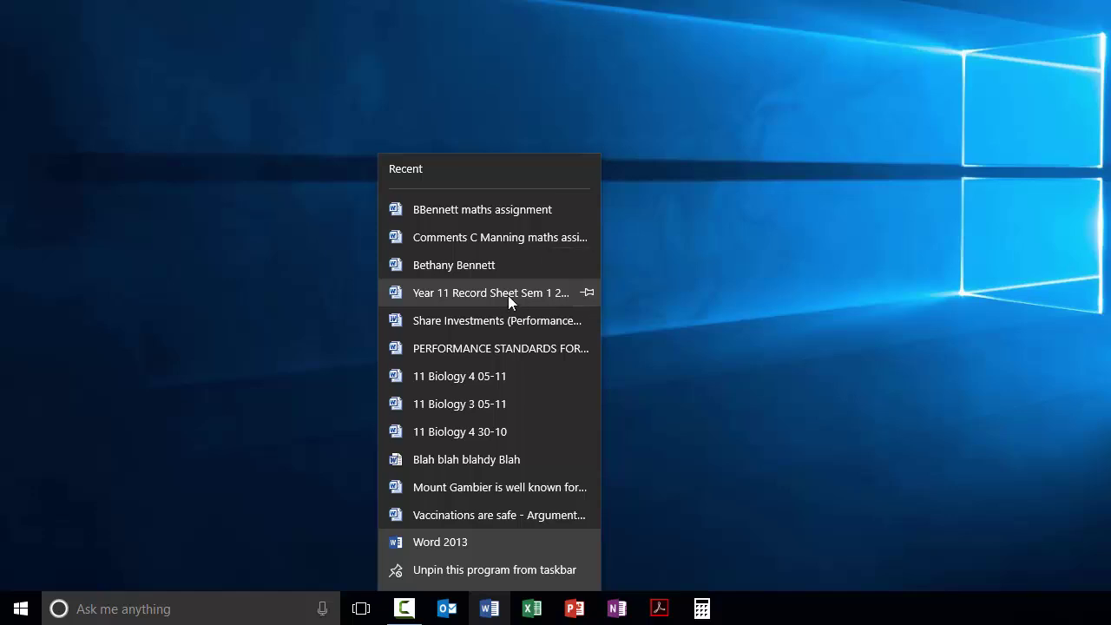
click(588, 294)
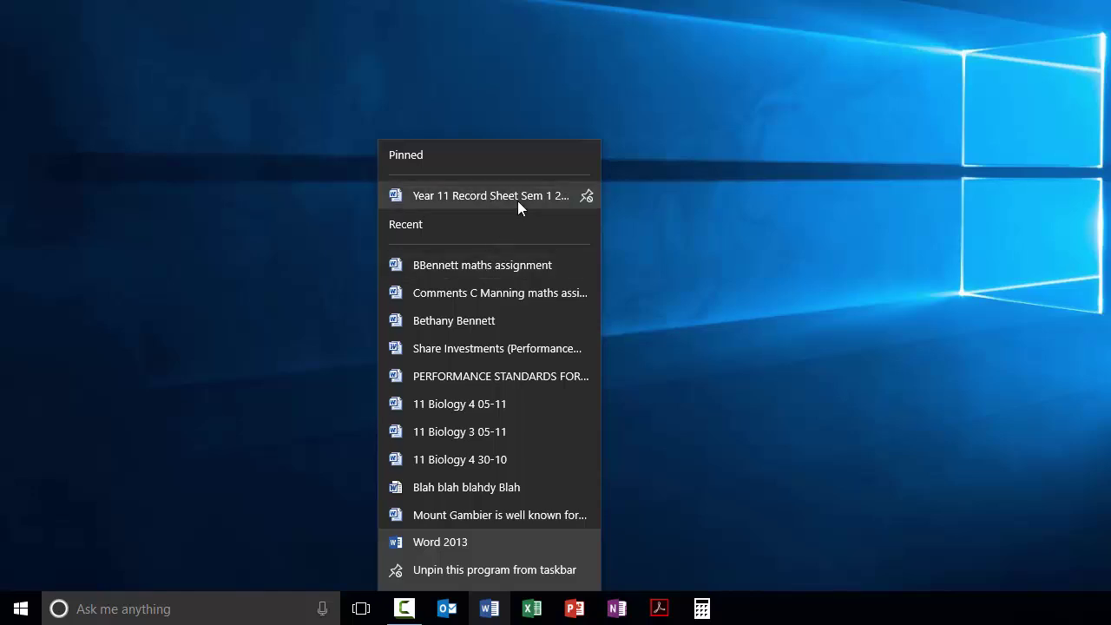
click(587, 196)
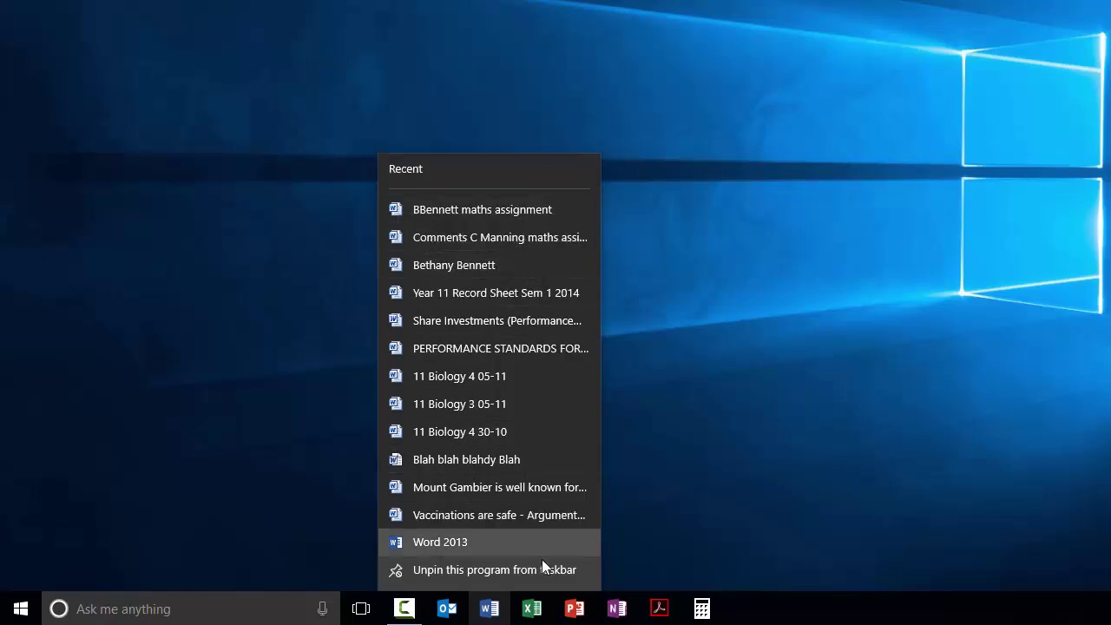
click(440, 611)
right_click(444, 613)
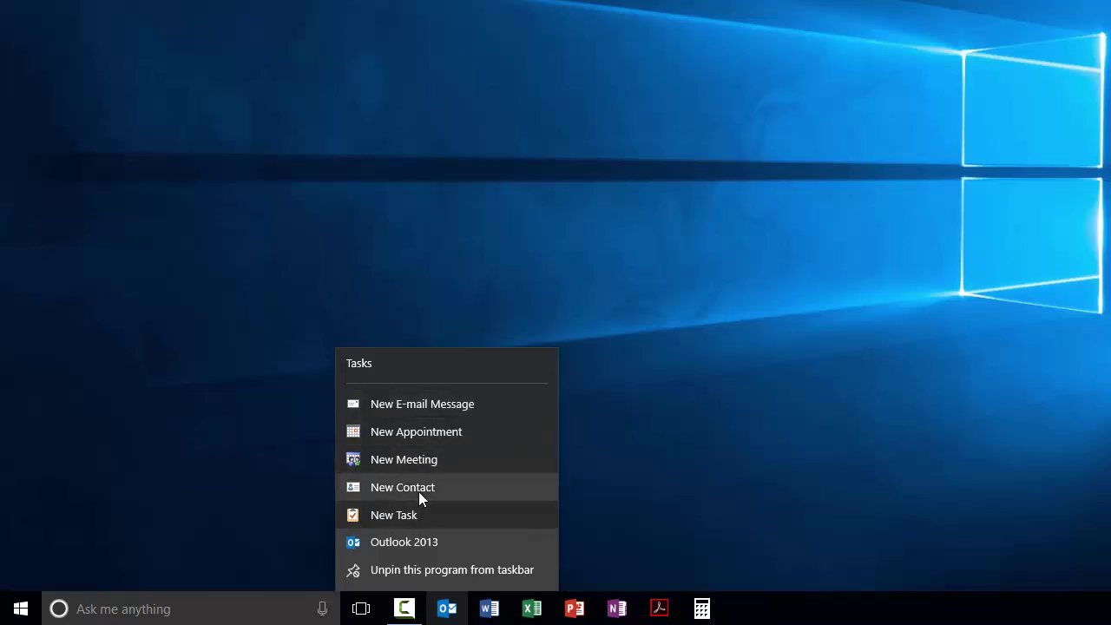
click(632, 506)
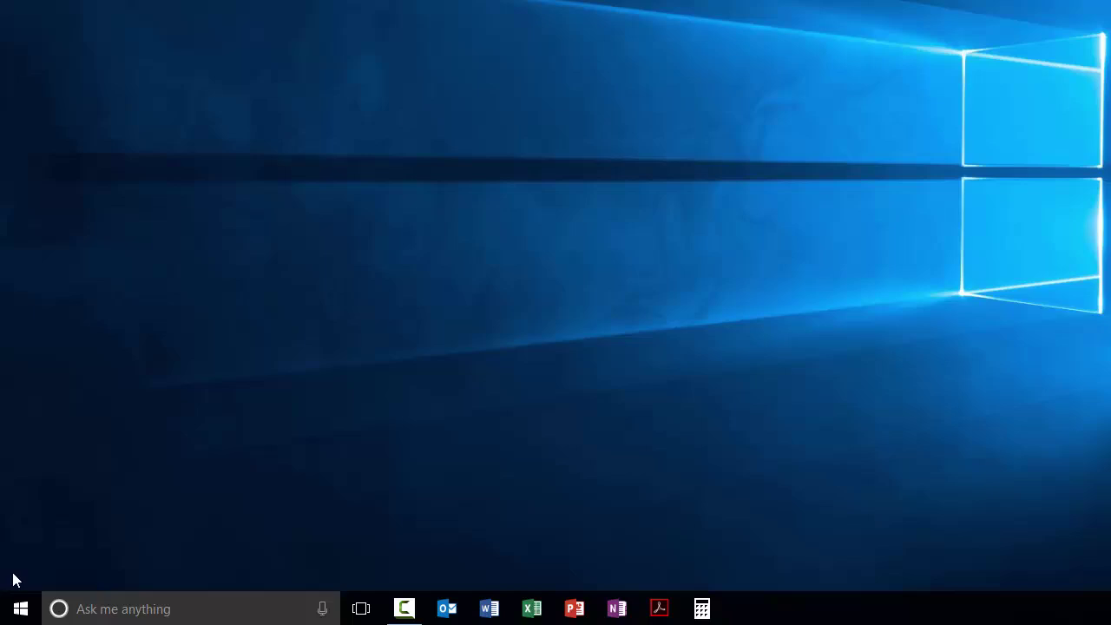
Launch File Explorer from Start, pin it first on the taskbar, and minimise its window
click(20, 609)
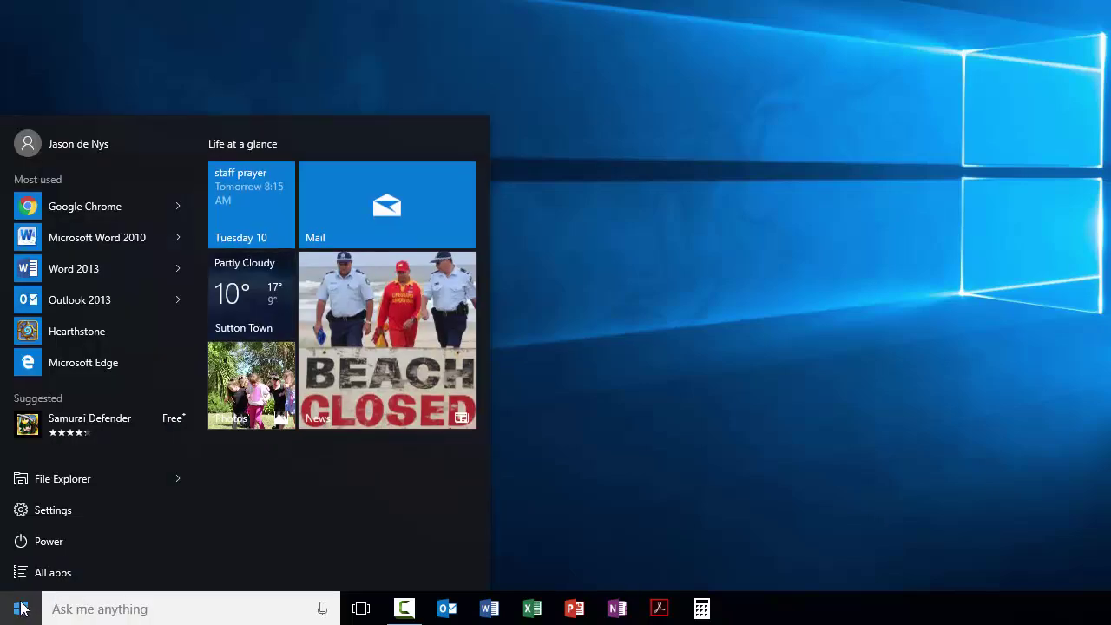
click(70, 477)
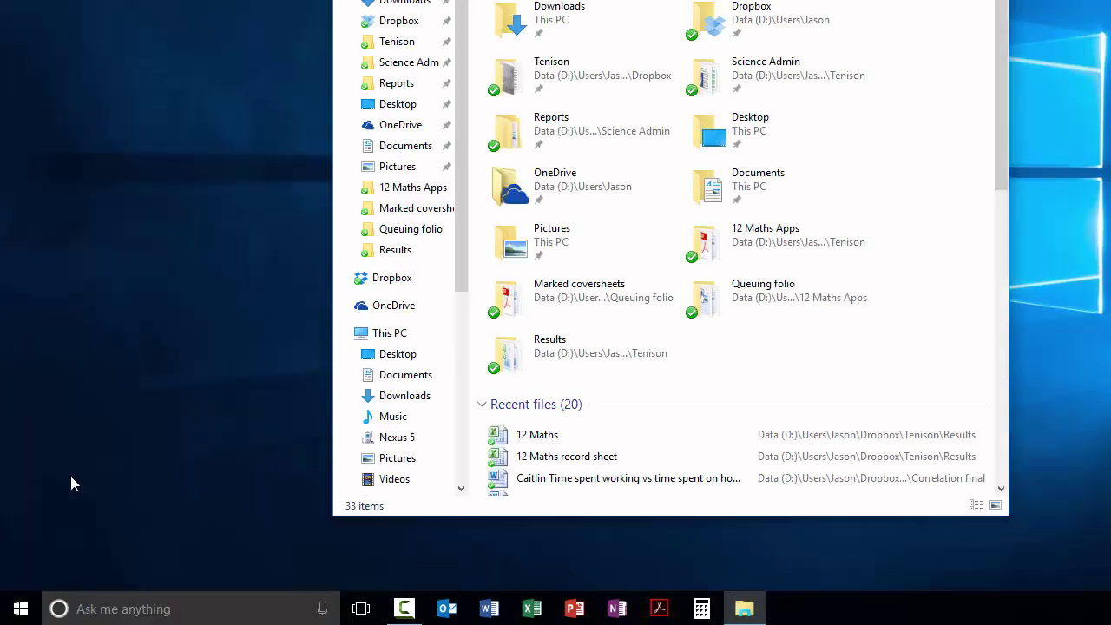
right_click(748, 615)
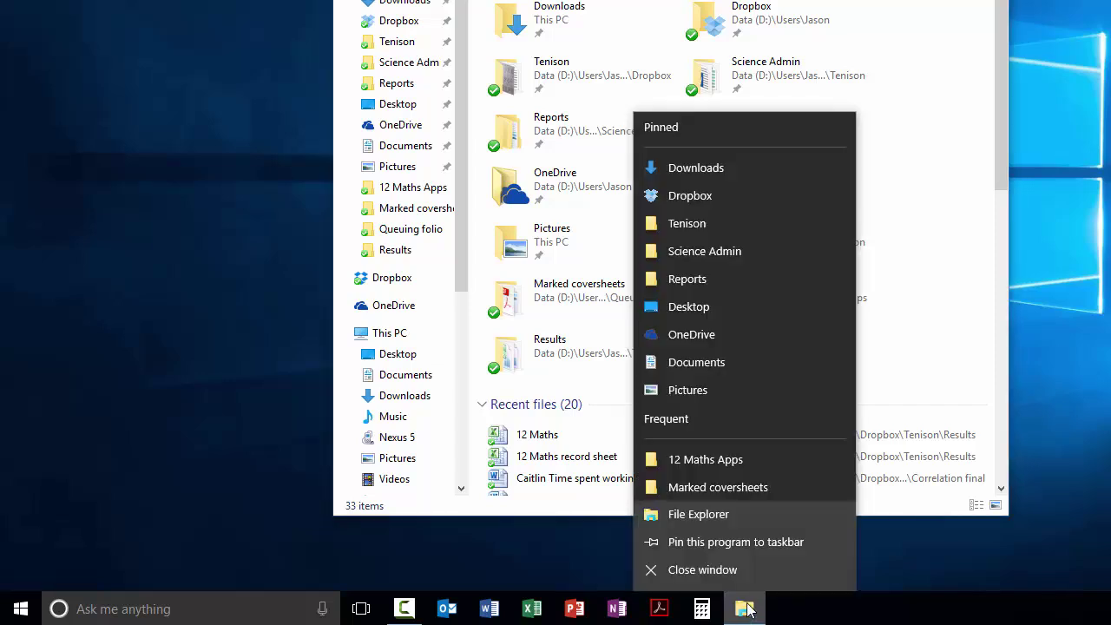
click(745, 545)
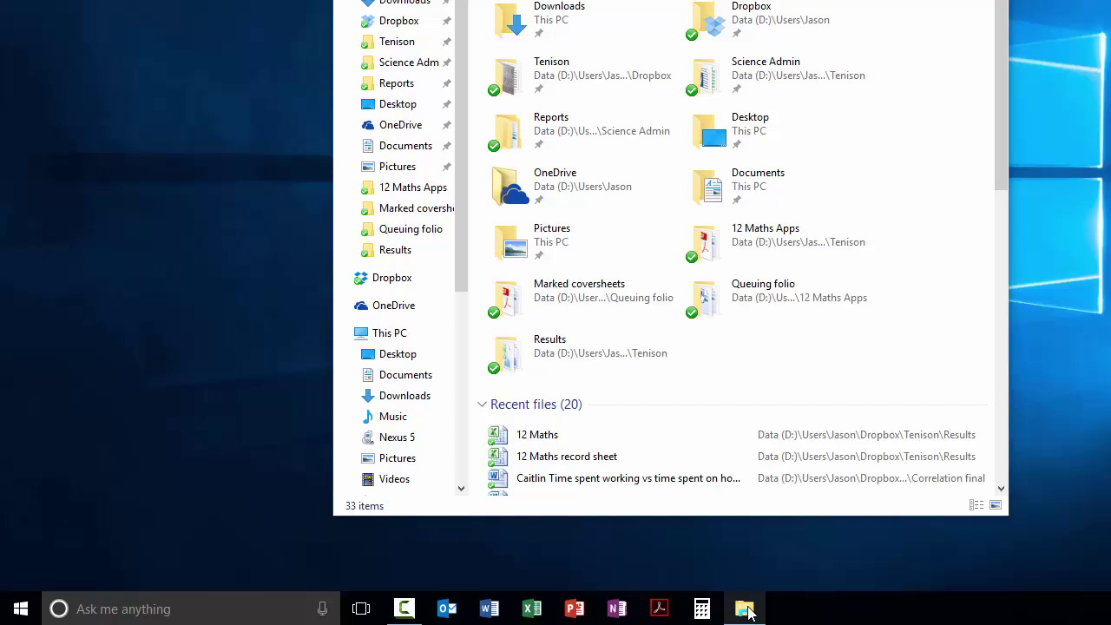
drag(748, 613, 395, 615)
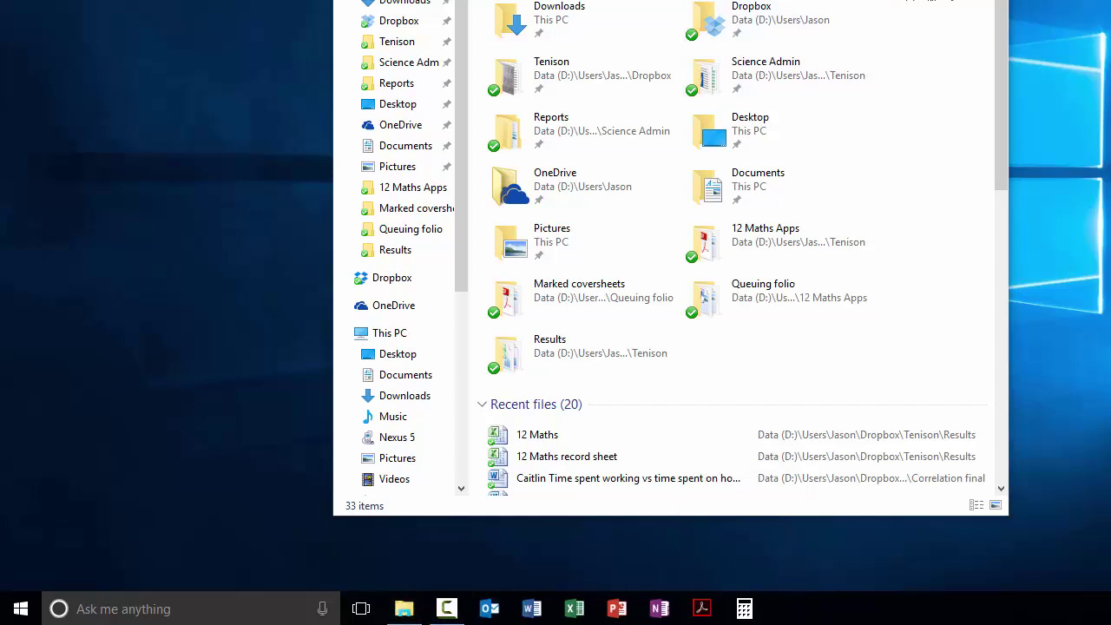
key(super+d)
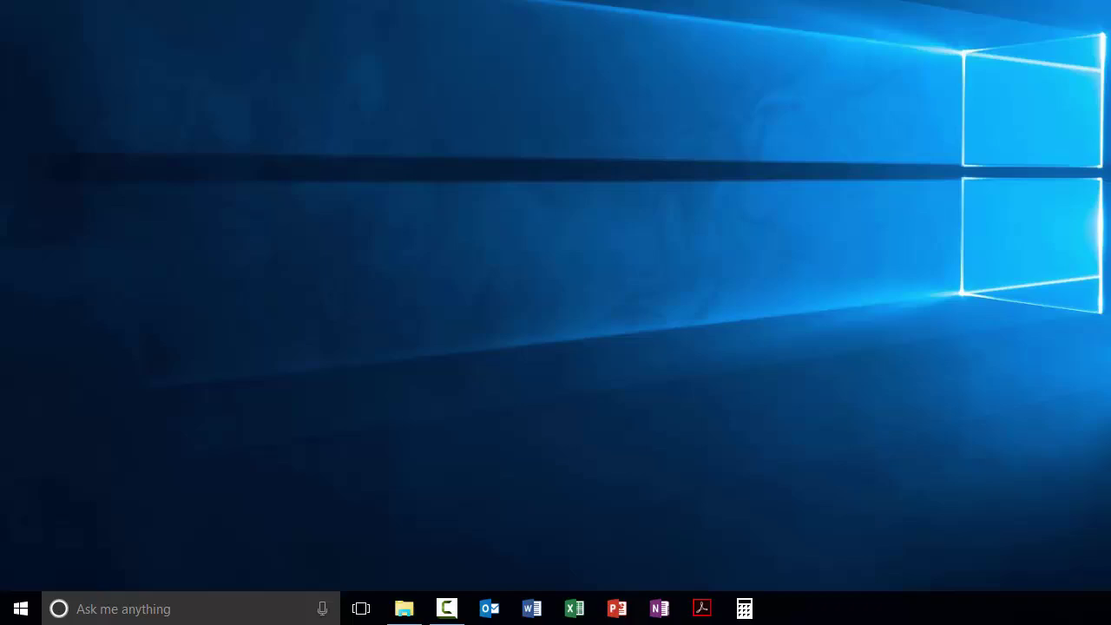
Open File Explorer and drag 10 Science from Tenison into Quick access below Dropbox
right_click(402, 618)
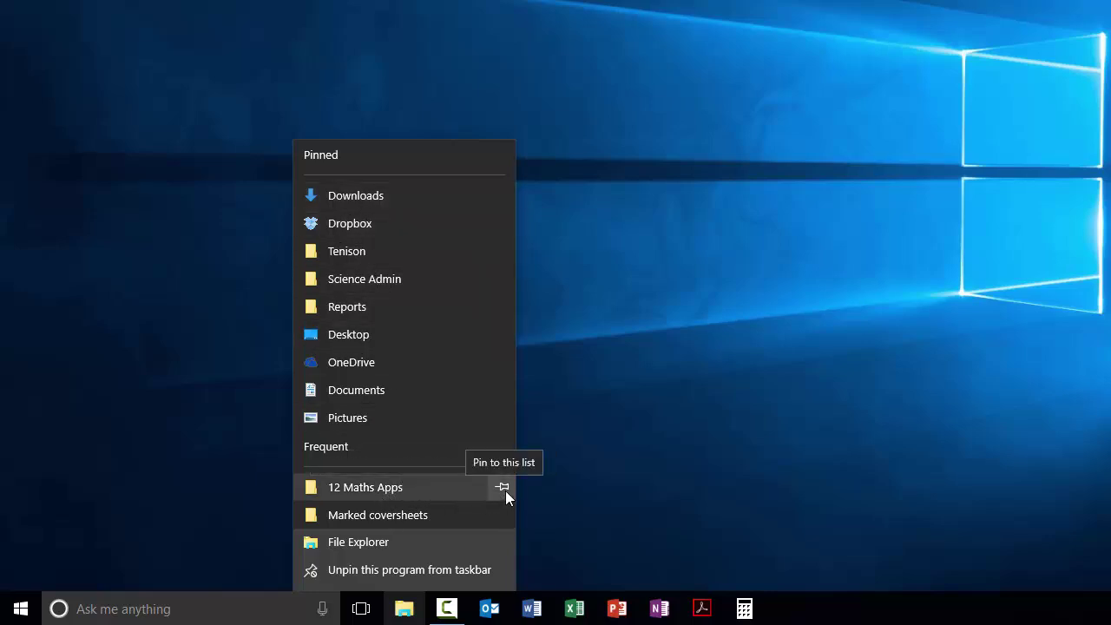
click(413, 610)
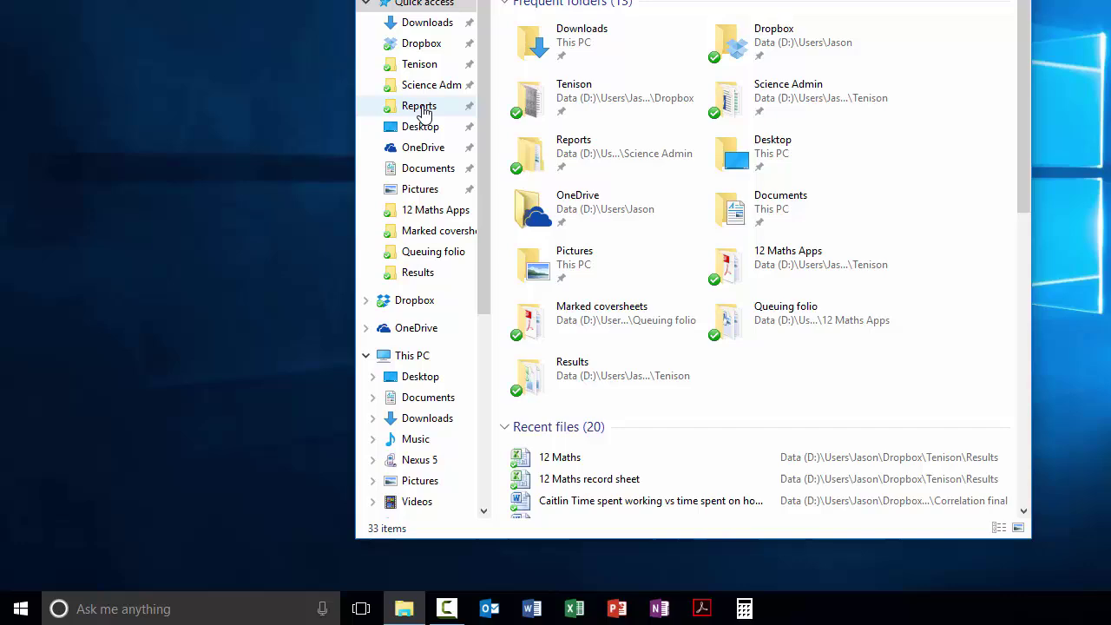
click(420, 65)
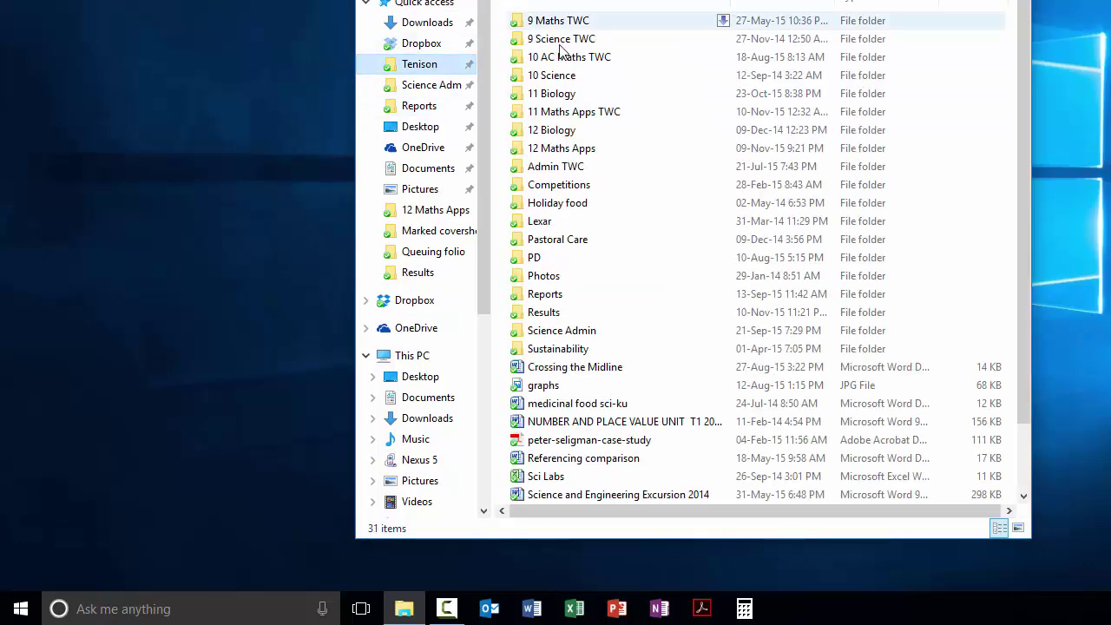
click(521, 82)
drag(516, 81, 431, 55)
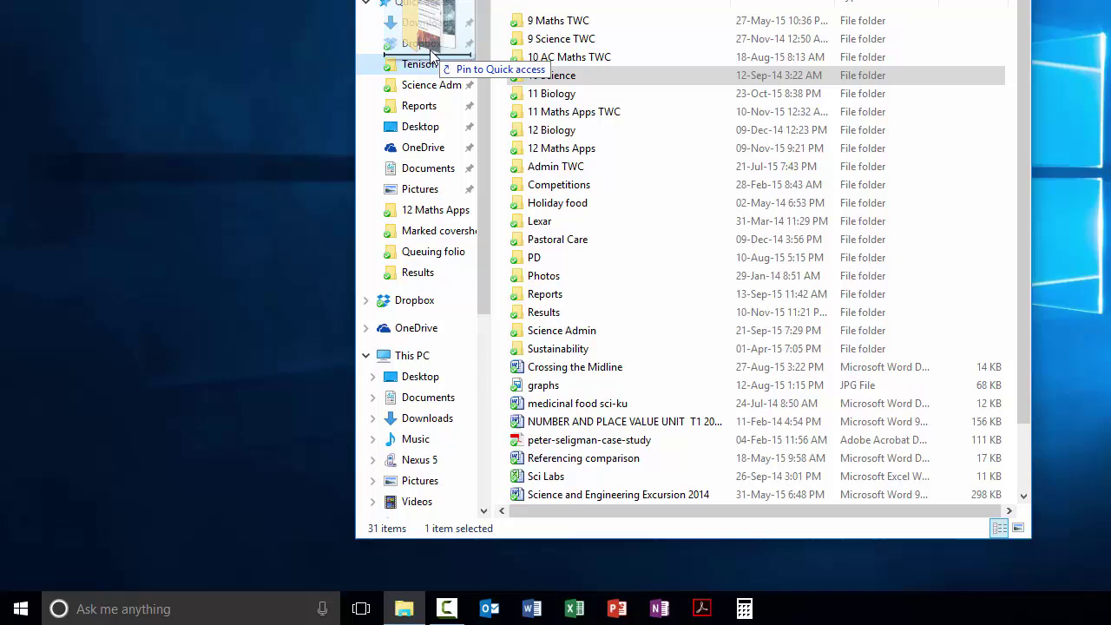
drag(431, 55, 433, 57)
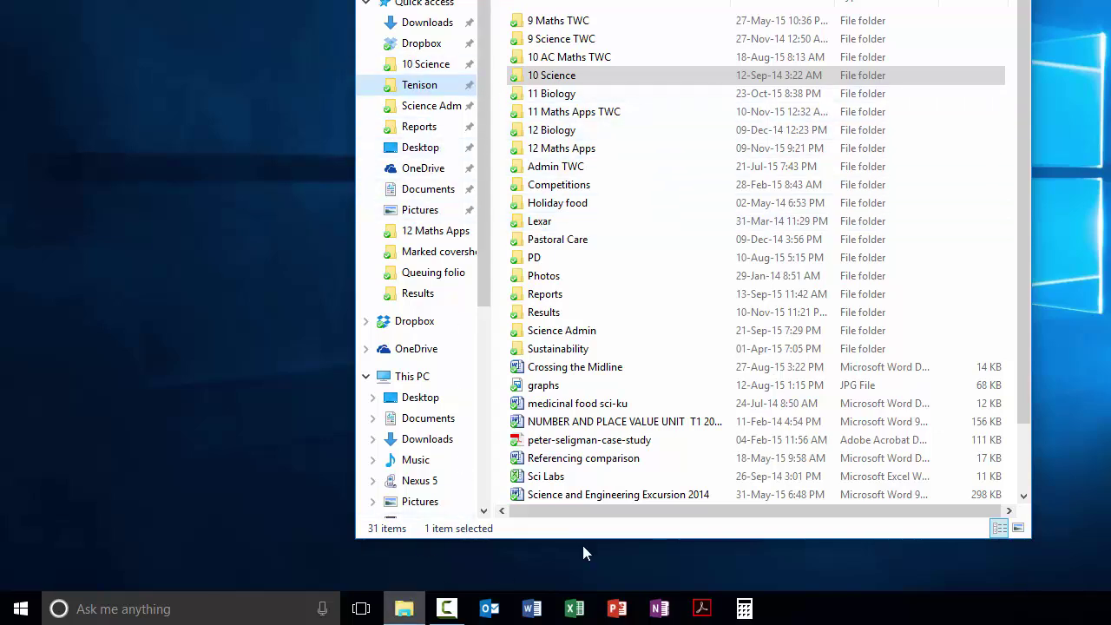
Minimise File Explorer and unpin 10 Science from its taskbar jump list
click(405, 608)
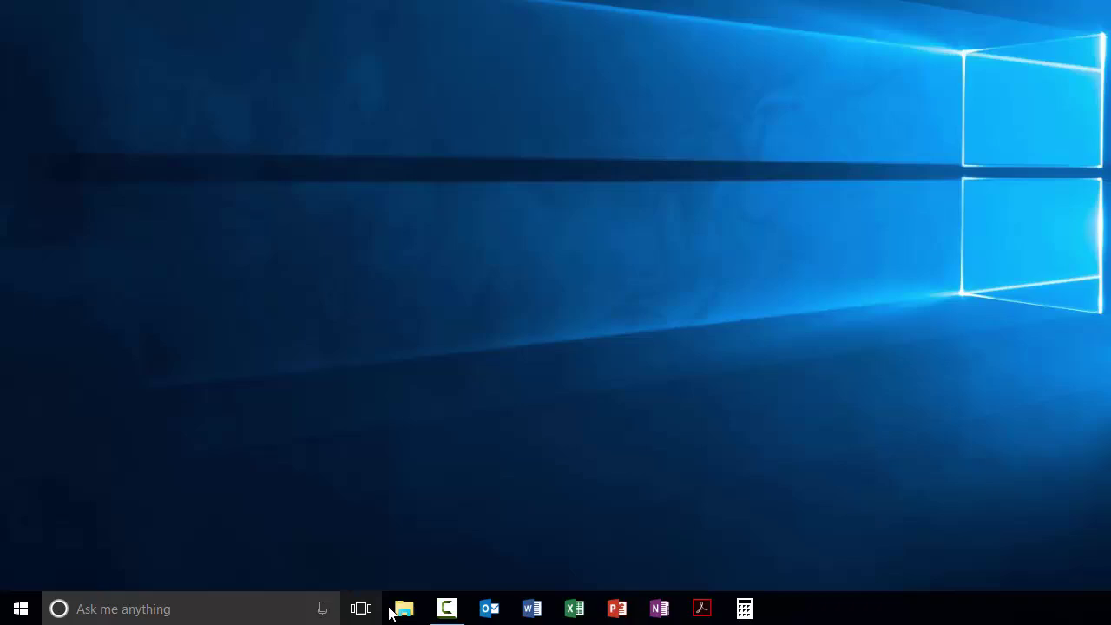
right_click(404, 612)
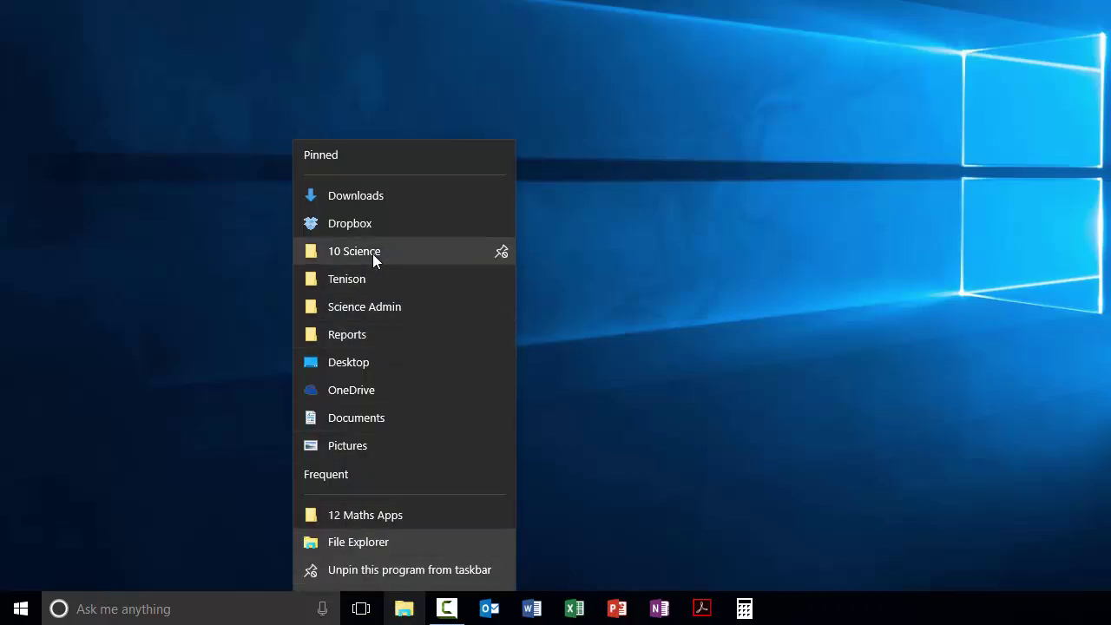
click(502, 252)
click(673, 418)
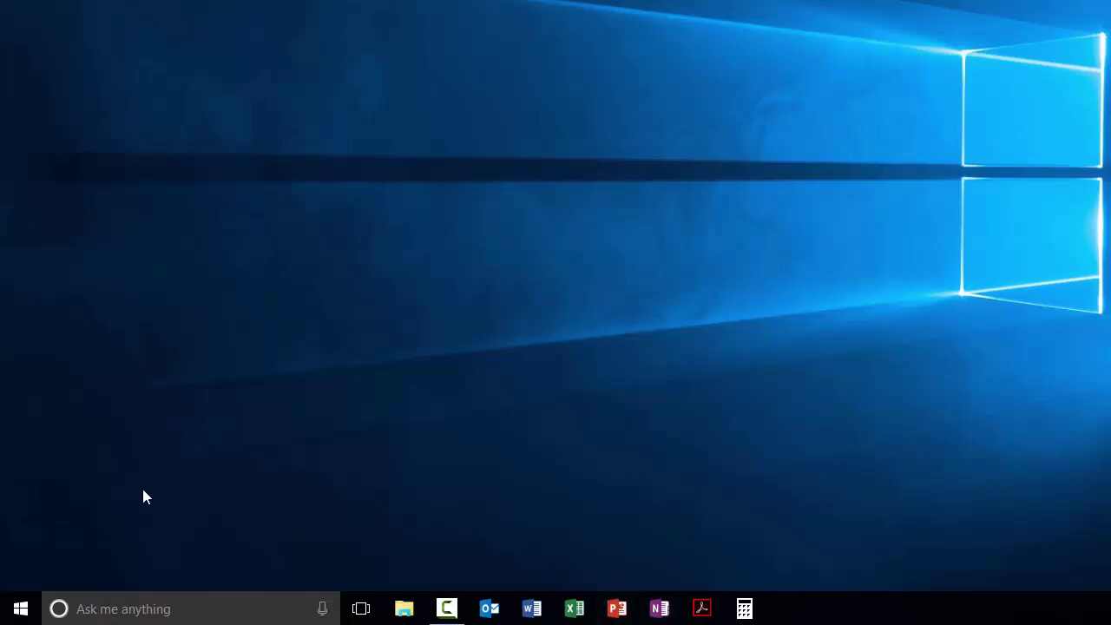
Open the Start menu and view the News tile's options without changing anything
click(21, 609)
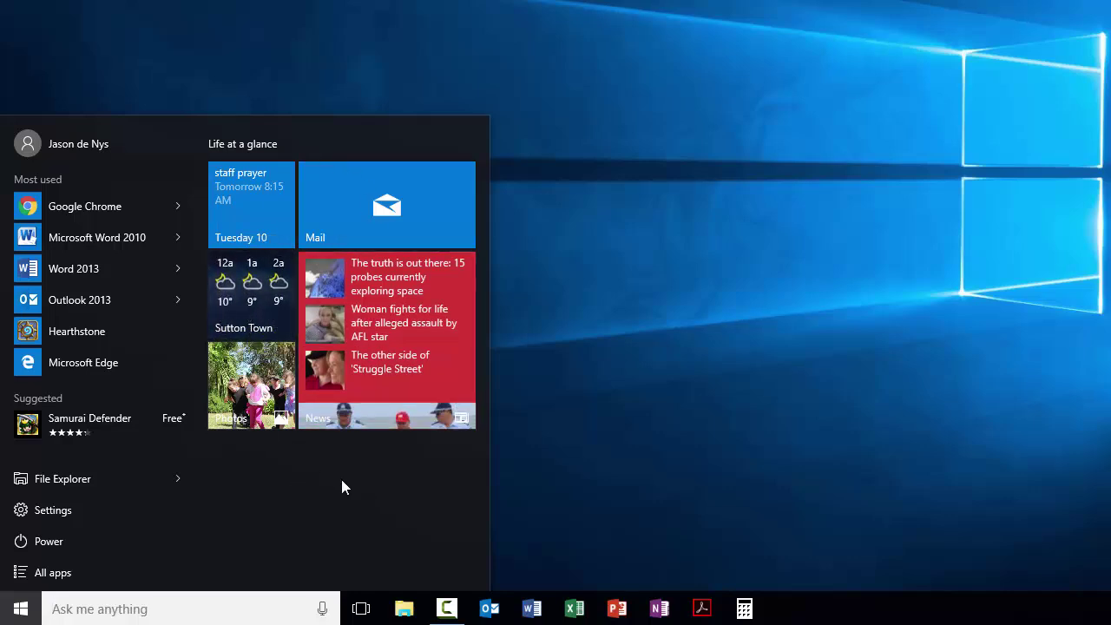
right_click(377, 313)
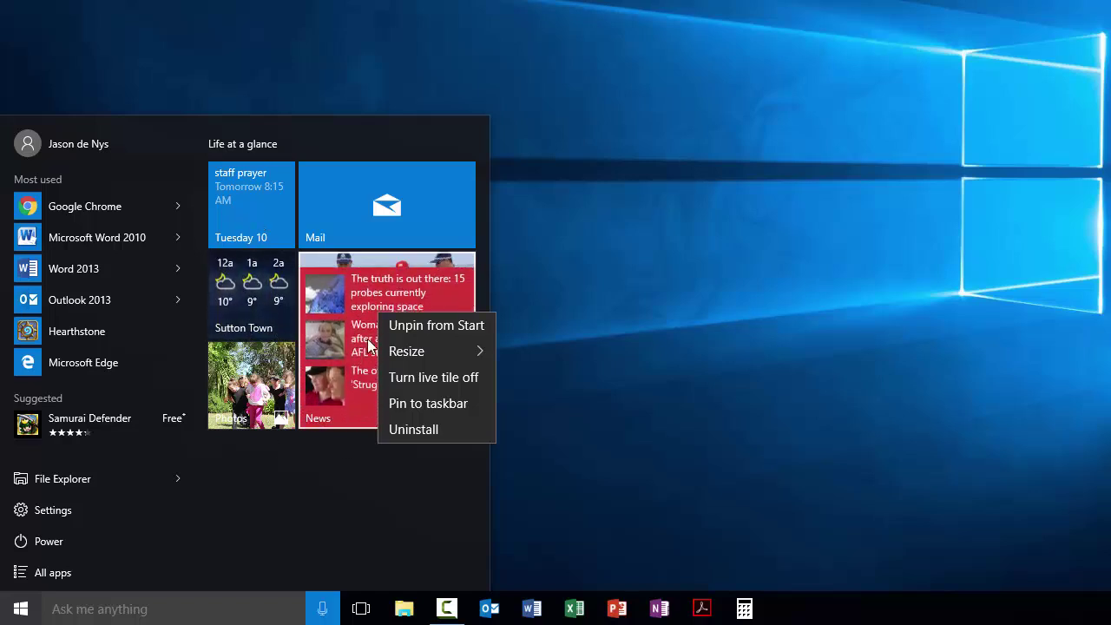
click(388, 519)
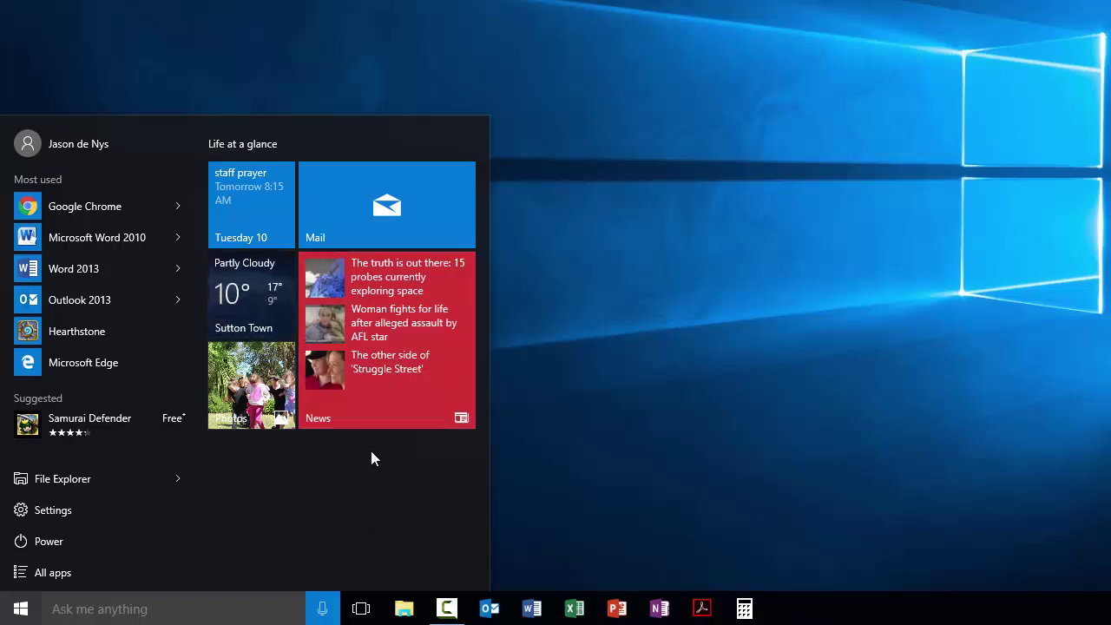